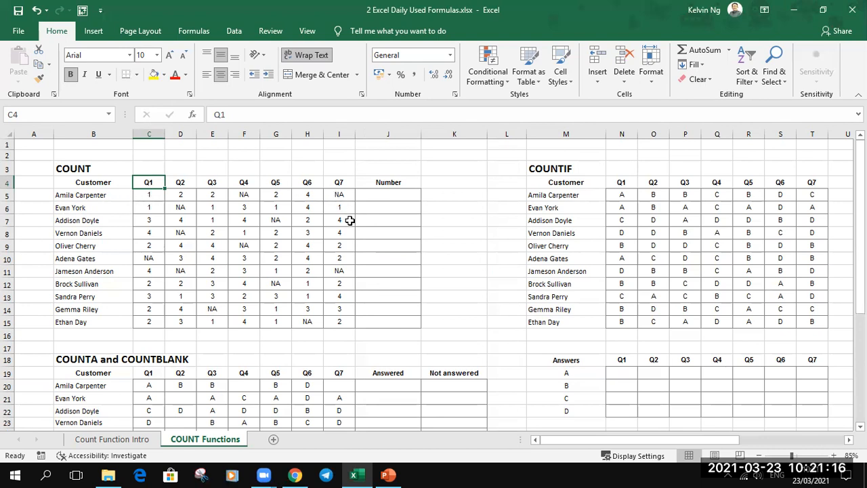
- Enter a COUNT formula in J5 counting the numeric answers in C5:I5 for the first customer
left_click(397, 197)
type("=")
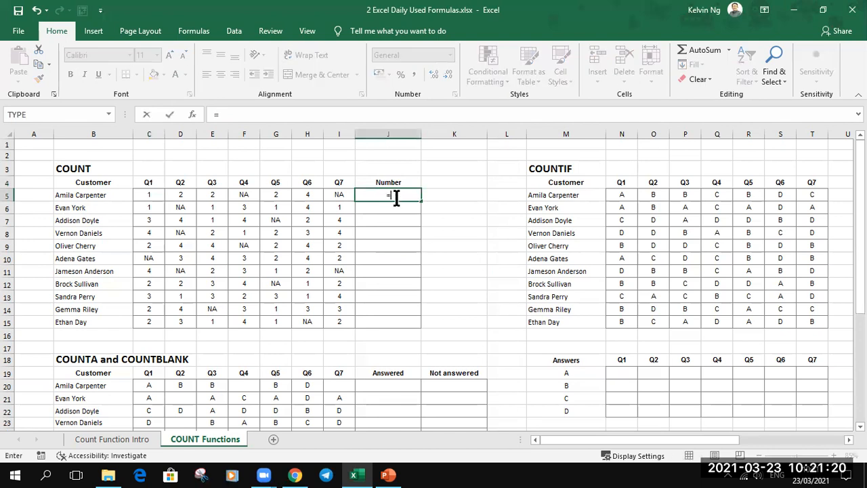
type("coun")
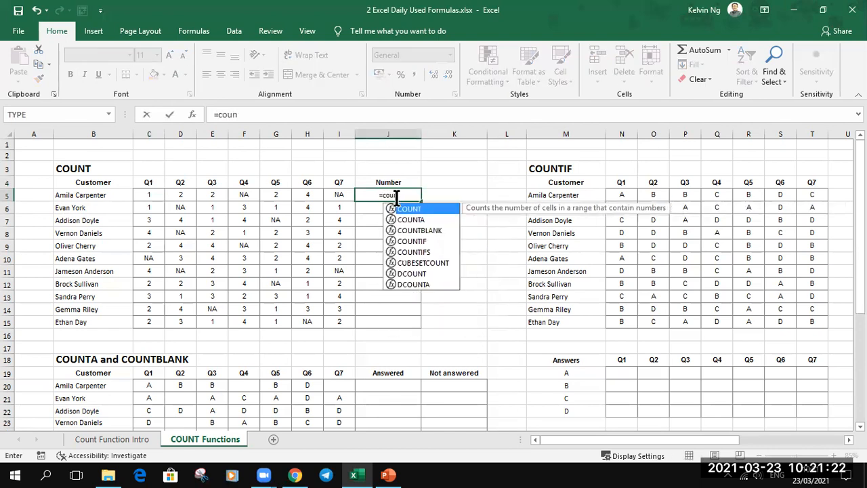
key("Tab")
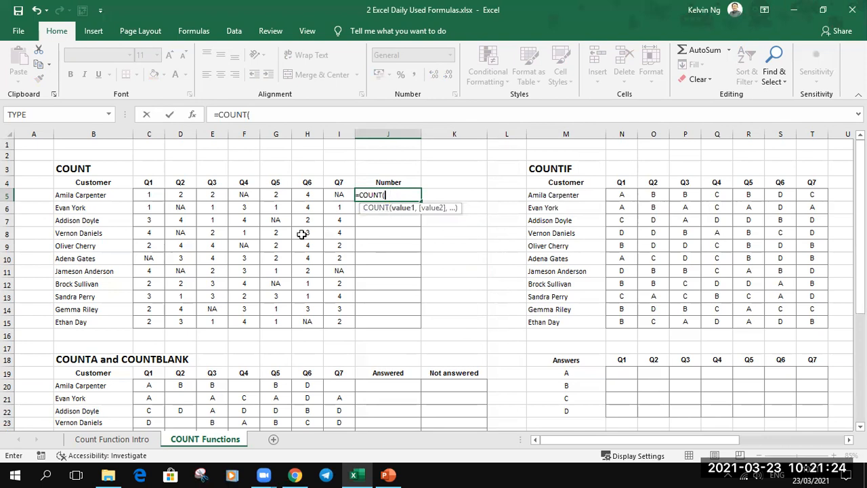
left_click_drag(148, 194, 326, 195)
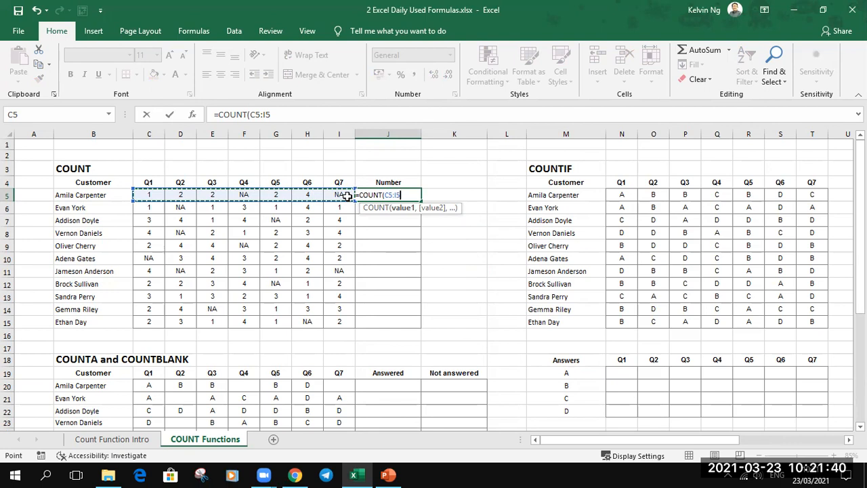
type(")")
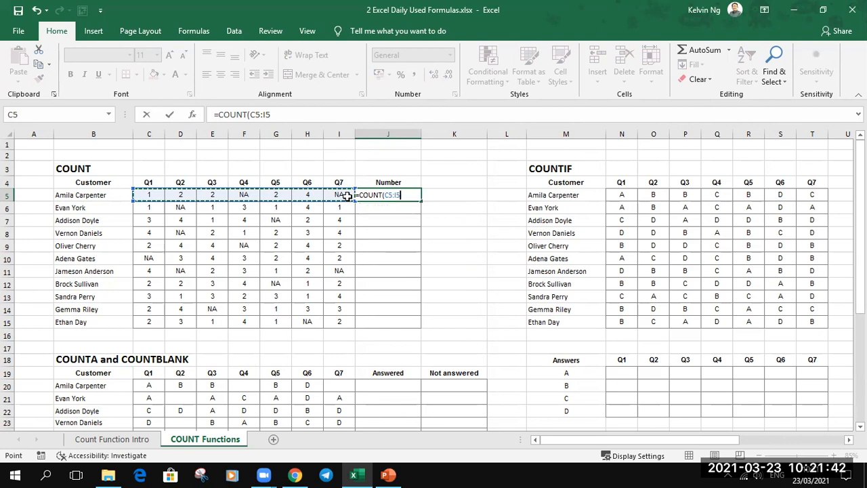
key("Return")
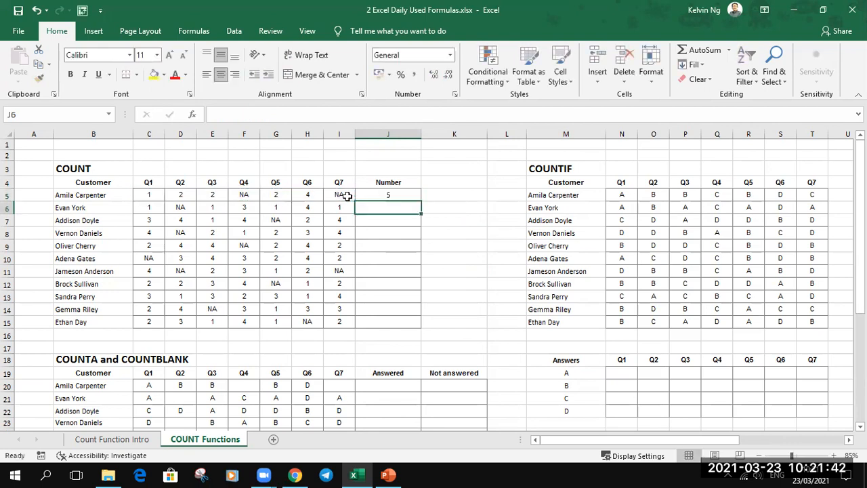
- Fill the COUNT formula down the Number column through J15
left_click(406, 194)
left_click_drag(421, 201, 423, 331)
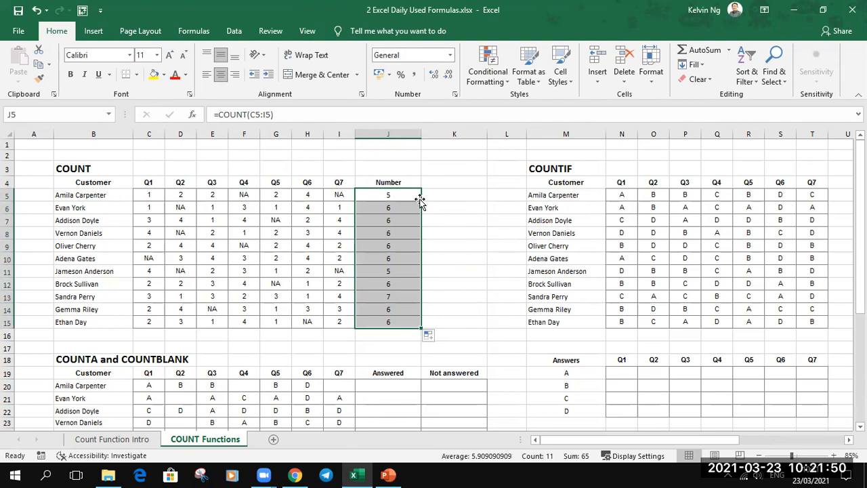
left_click(470, 283)
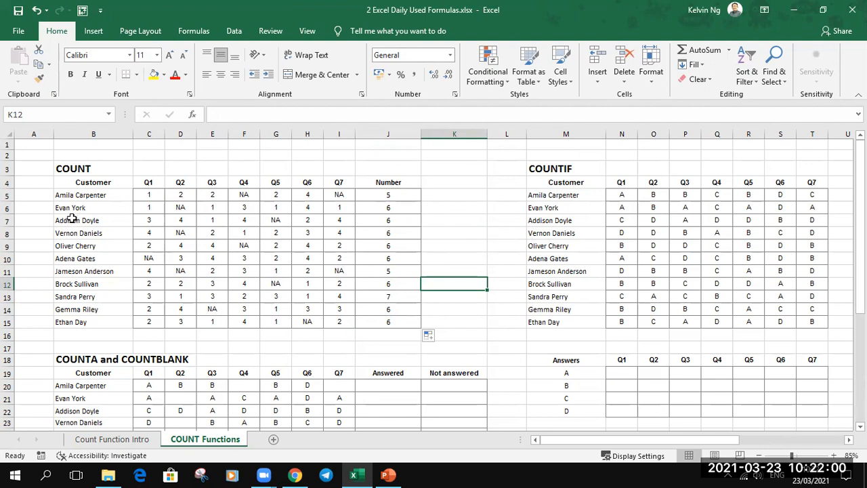
- Replace the NA answer in G7 with 4
left_click(282, 220)
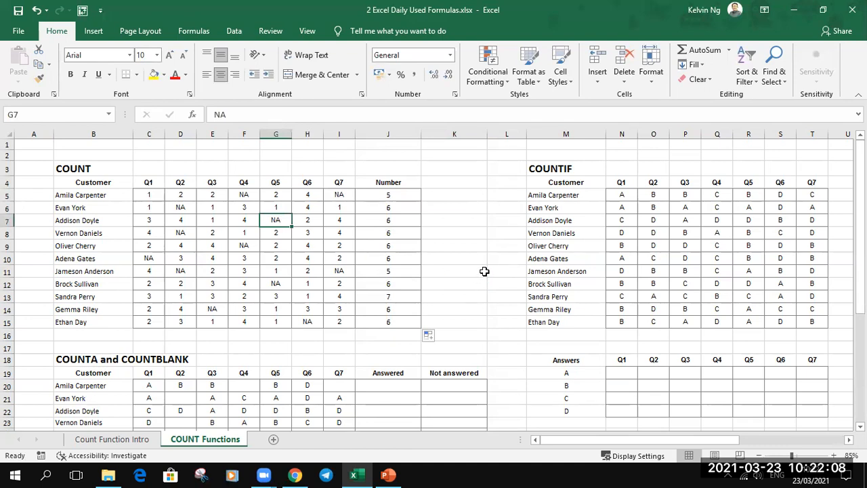
type("4")
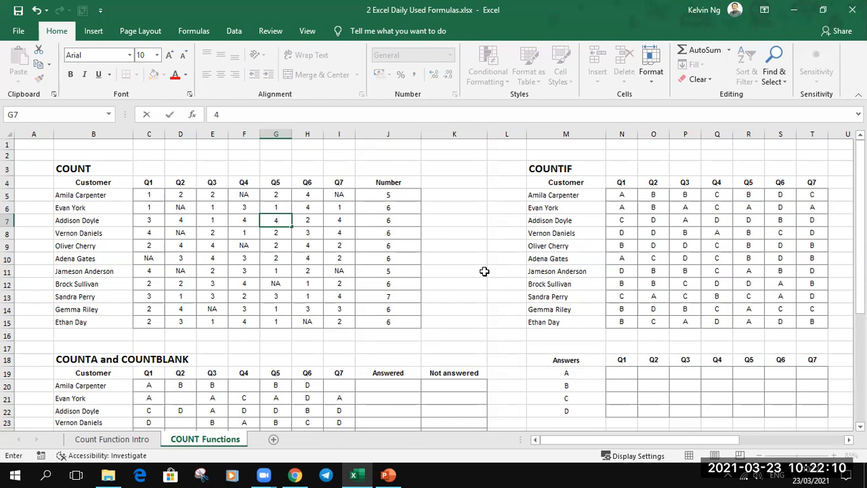
key("Return")
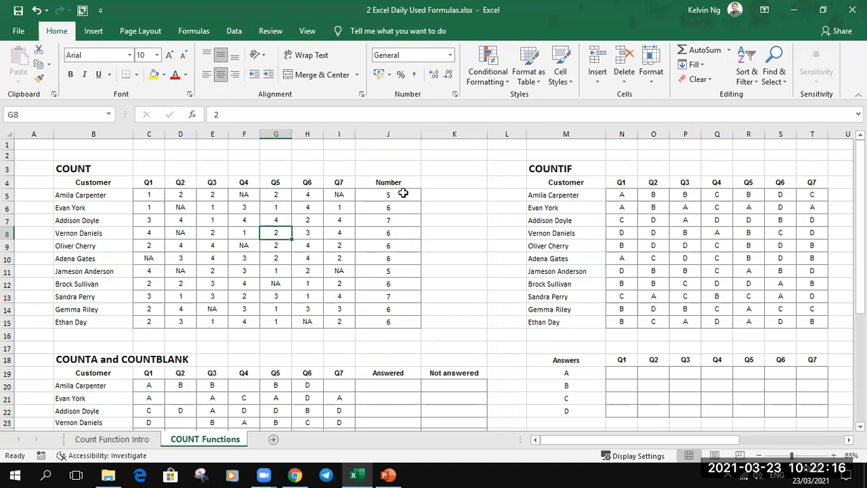
- Review the Number results against the Q1 to Q7 answer range C5:I15
left_click_drag(403, 194, 398, 316)
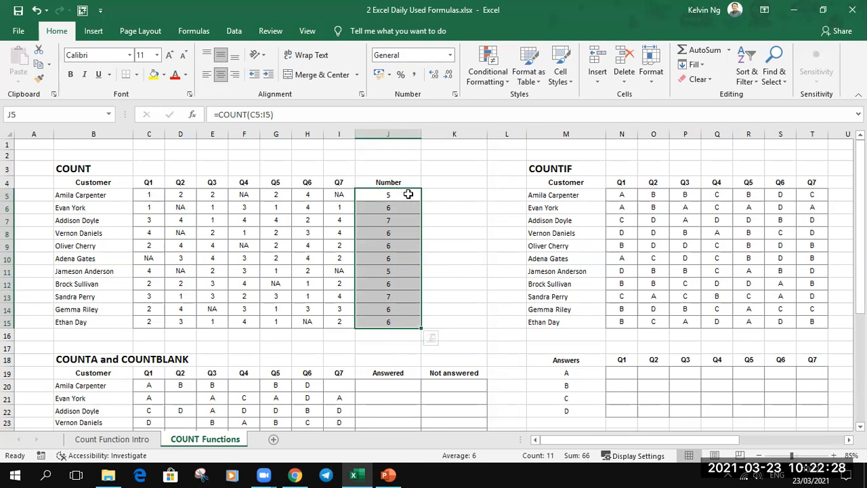
left_click_drag(155, 195, 332, 319)
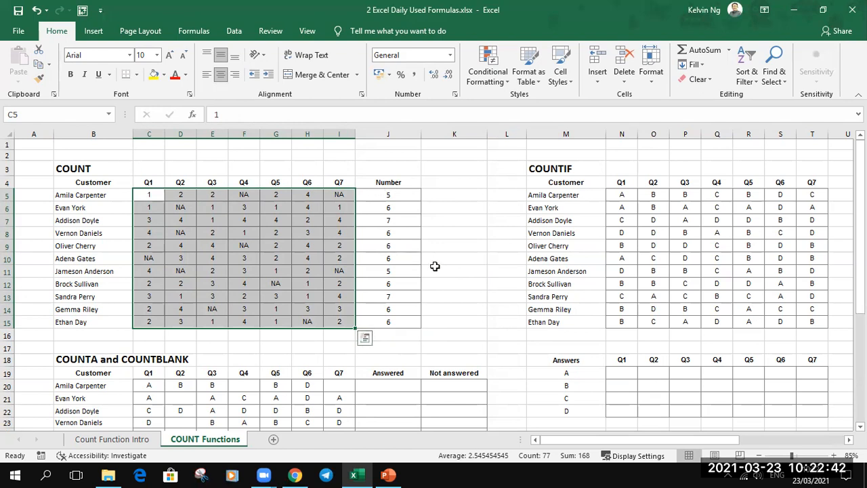
scroll(435, 267, "down", 4)
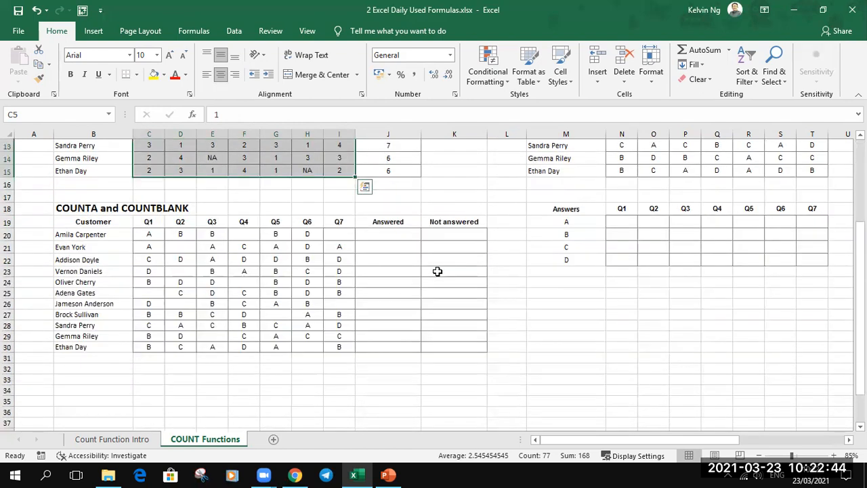
left_click(527, 314)
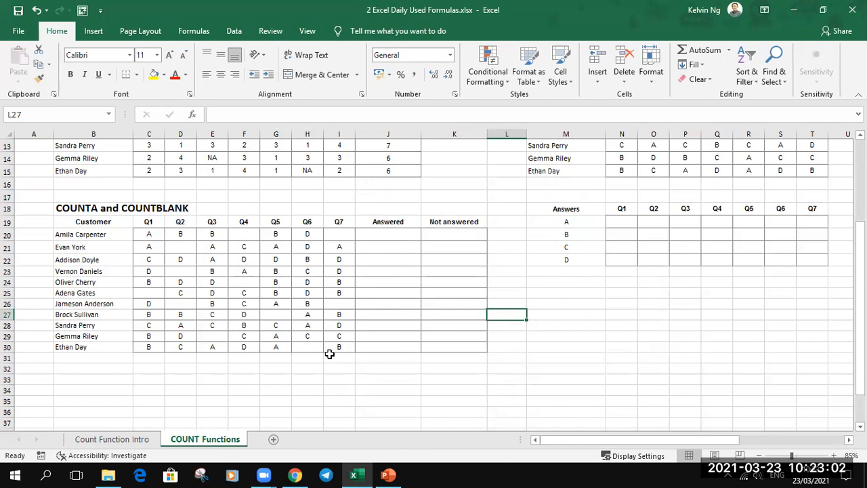
- Enter a COUNTA formula in J20 counting the answered cells in C20:I20
left_click(384, 235)
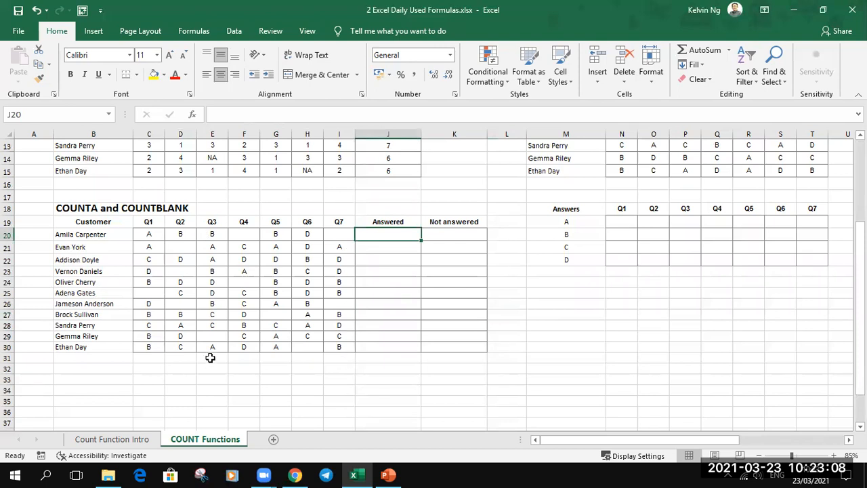
type("=coun")
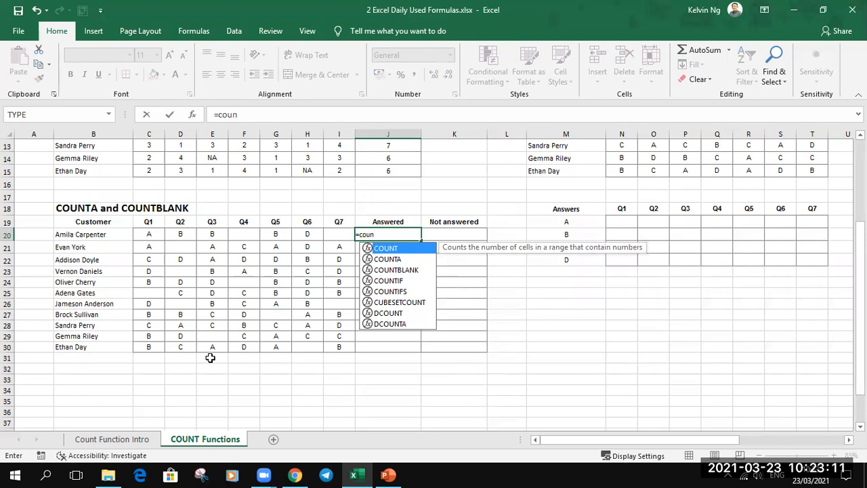
key("Down")
key("Tab")
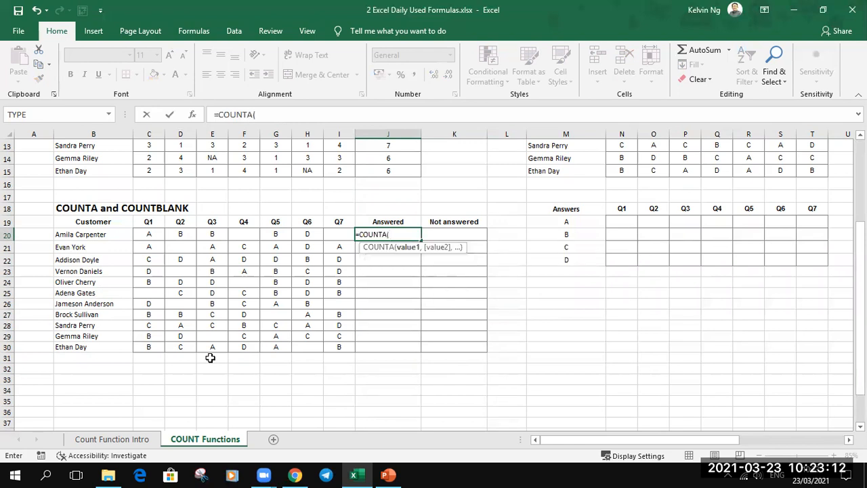
left_click_drag(149, 233, 341, 231)
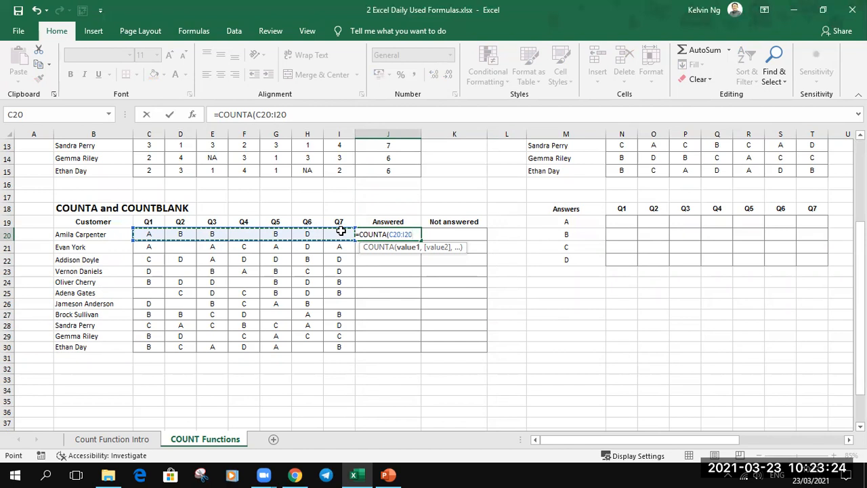
key("Return")
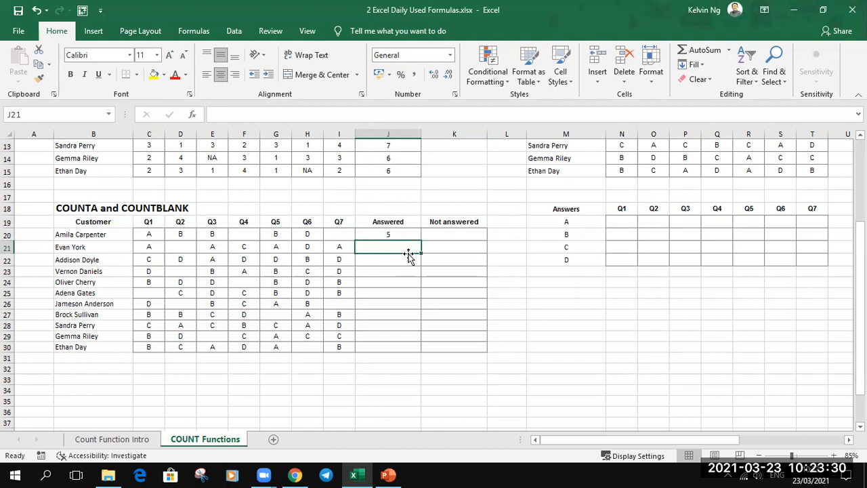
- Enter a COUNTBLANK formula in K20 counting the unanswered cells in C20:I20
left_click(462, 235)
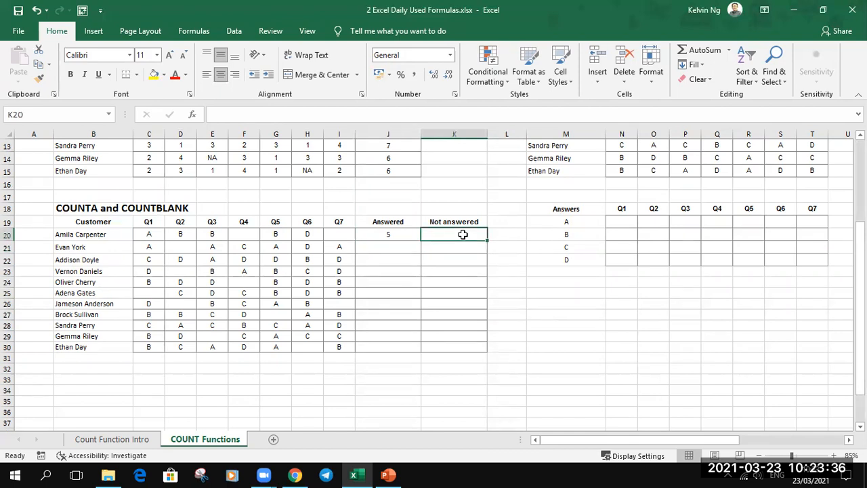
type("=cl")
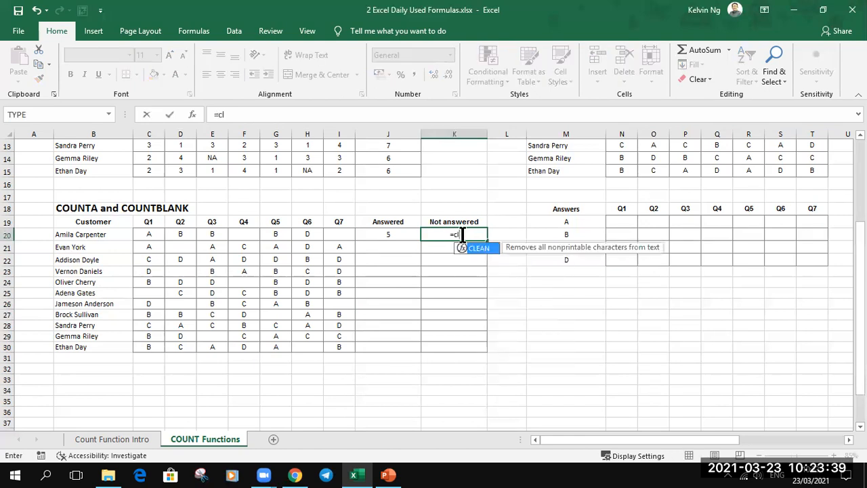
key("BackSpace")
type("oun")
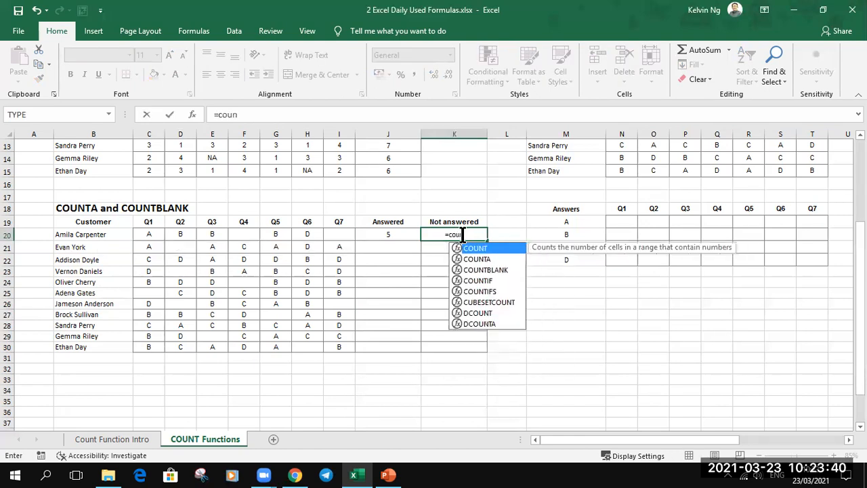
key("Down")
key("Down")
key("Tab")
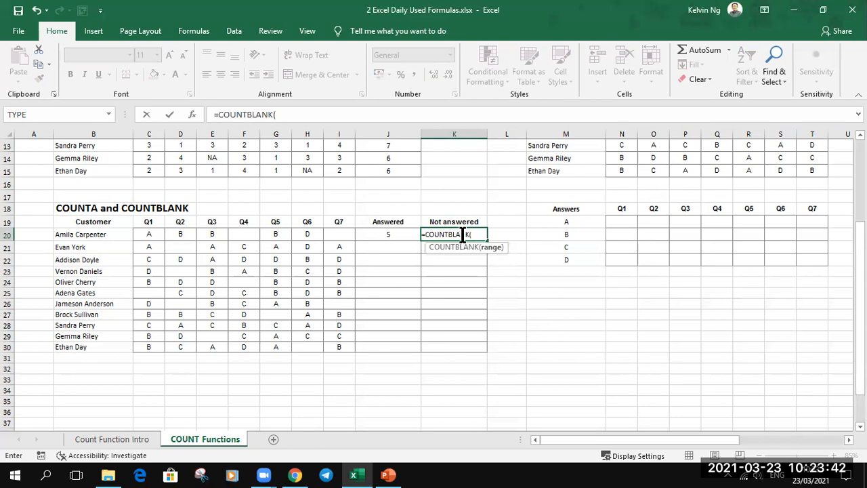
left_click_drag(153, 233, 332, 235)
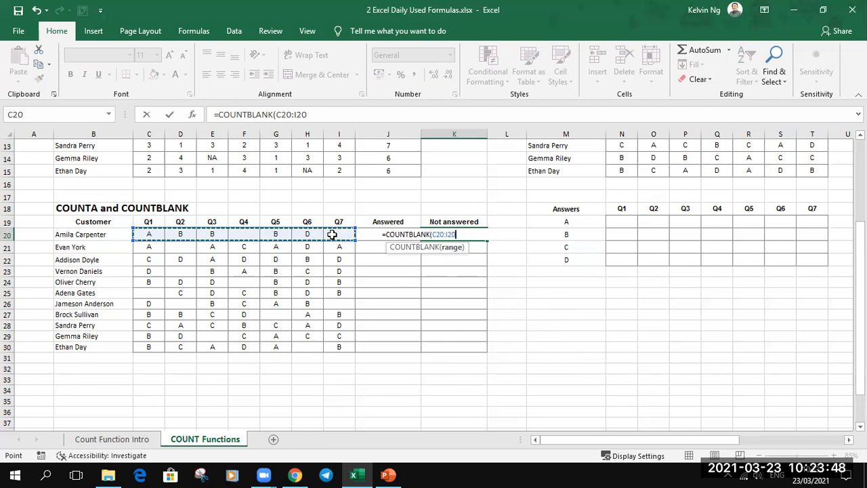
key("Return")
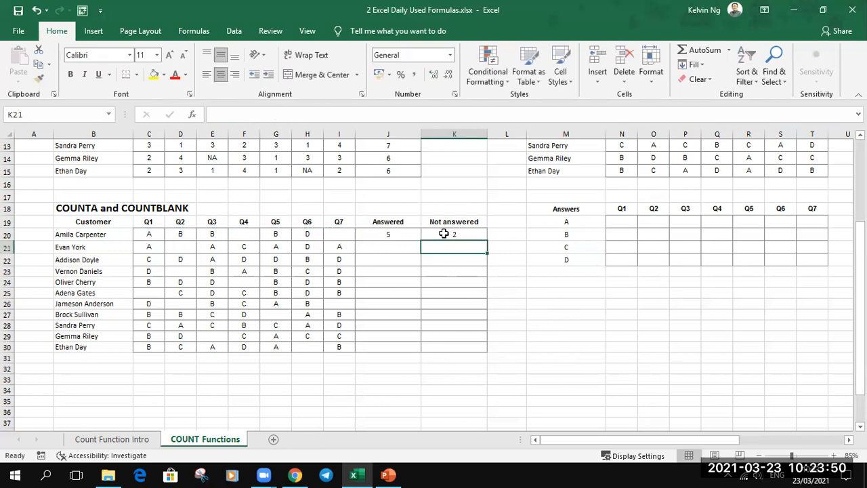
- Fill the Answered and Not answered formulas down through row 30
left_click_drag(387, 234, 476, 347)
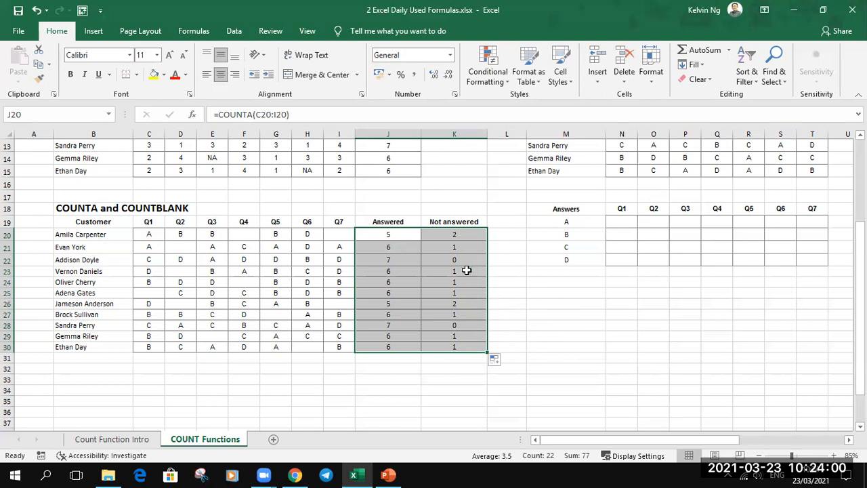
scroll(429, 283, "up", 4)
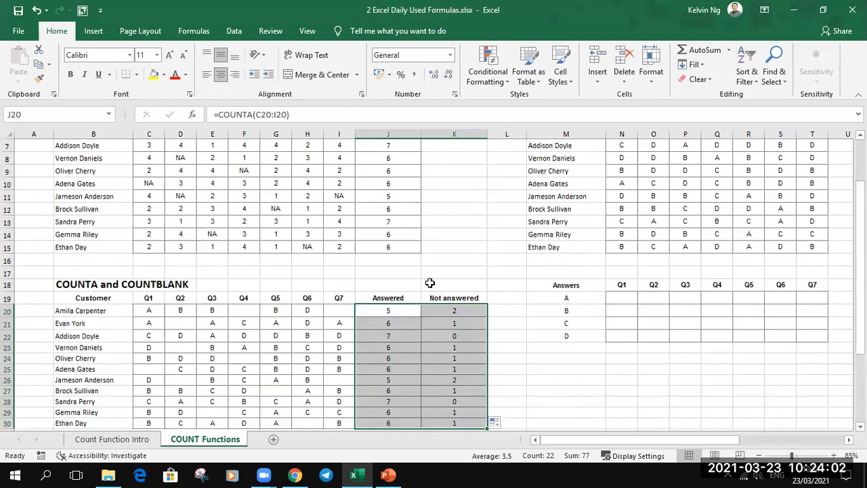
scroll(429, 282, "down", 1)
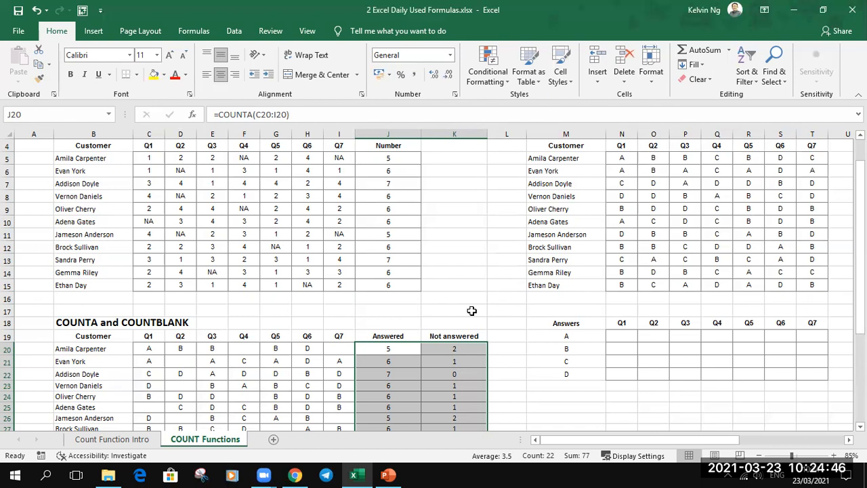
- Examine the COUNTIF section's customer answers for Q1 to Q7
left_click(849, 439)
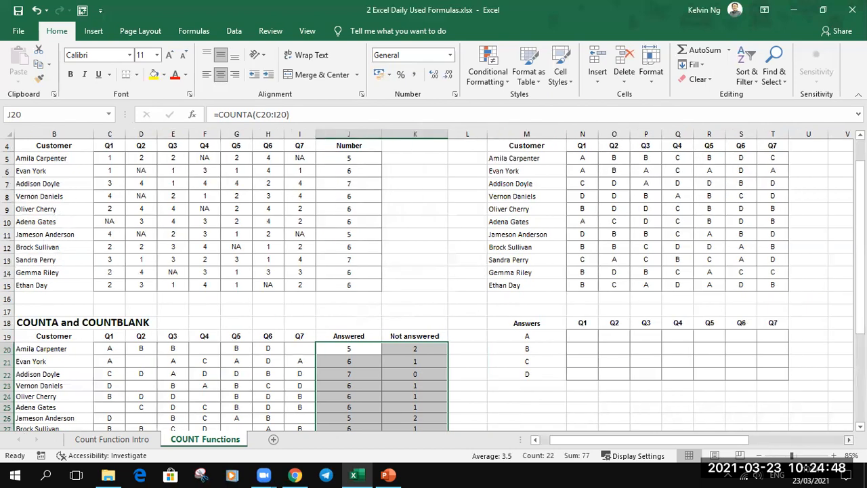
left_click(849, 440)
left_click(849, 439)
left_click(543, 234)
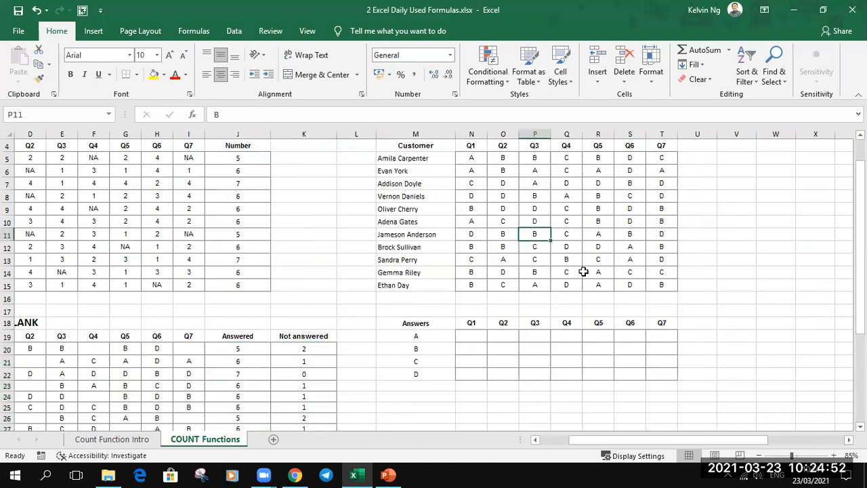
left_click_drag(472, 145, 663, 145)
left_click_drag(474, 158, 657, 281)
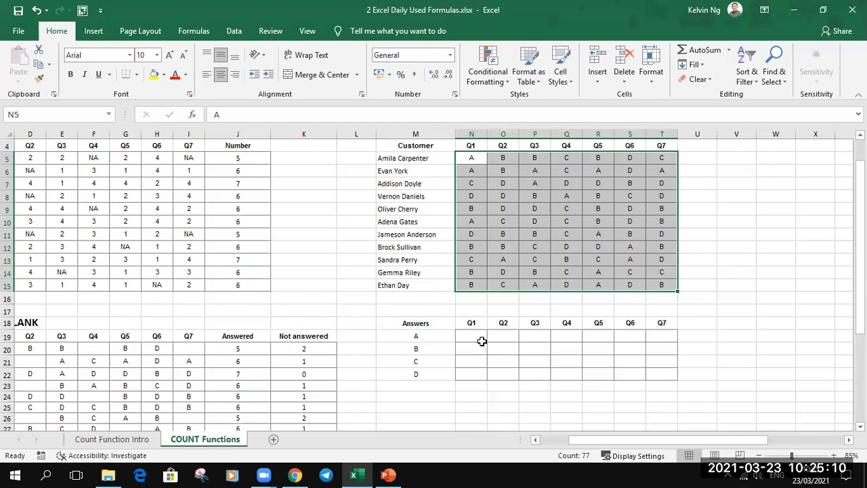
- Start a COUNTIF formula in N19 using the Q1 answers range N5:N15 with rows locked as N$5:N$15
left_click(477, 336)
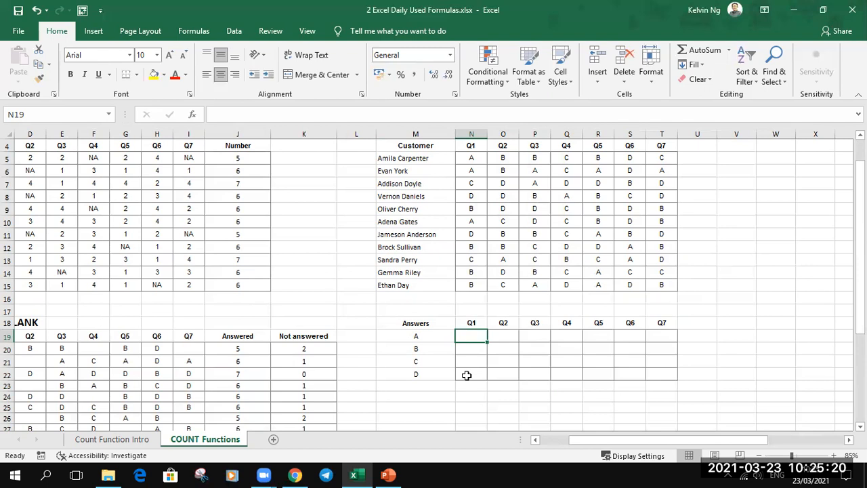
type("=coun")
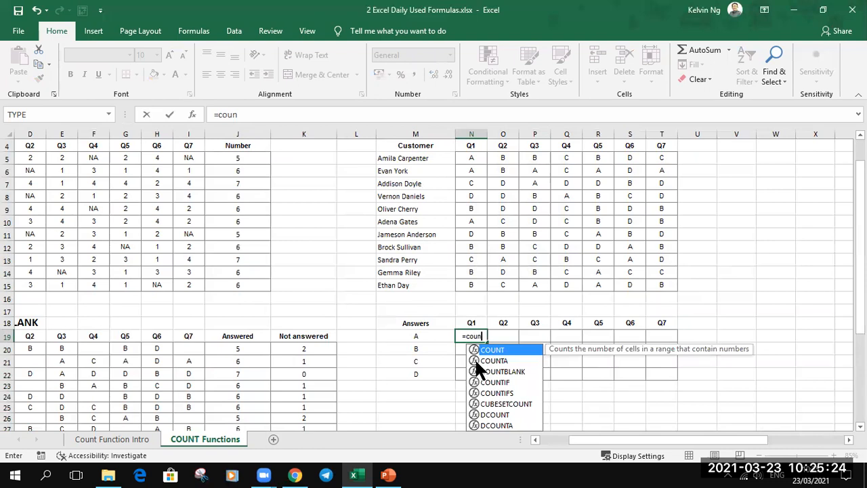
key("Down")
key("Down")
key("Down")
key("Tab")
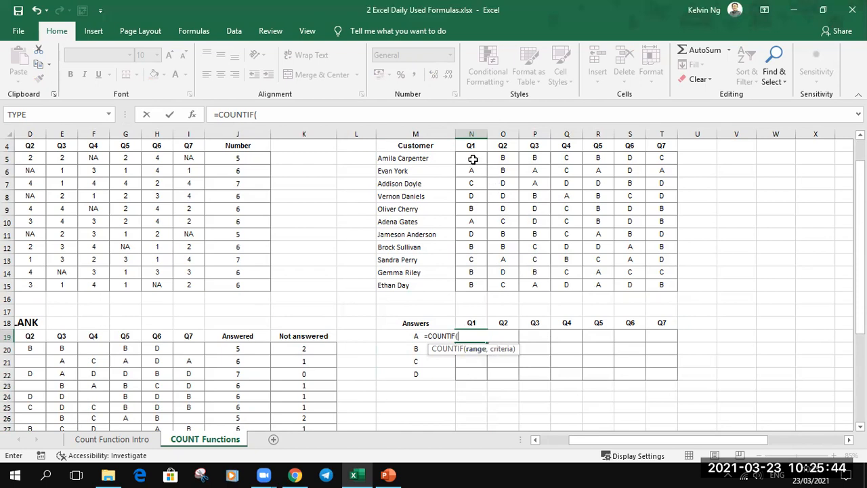
left_click_drag(472, 158, 473, 282)
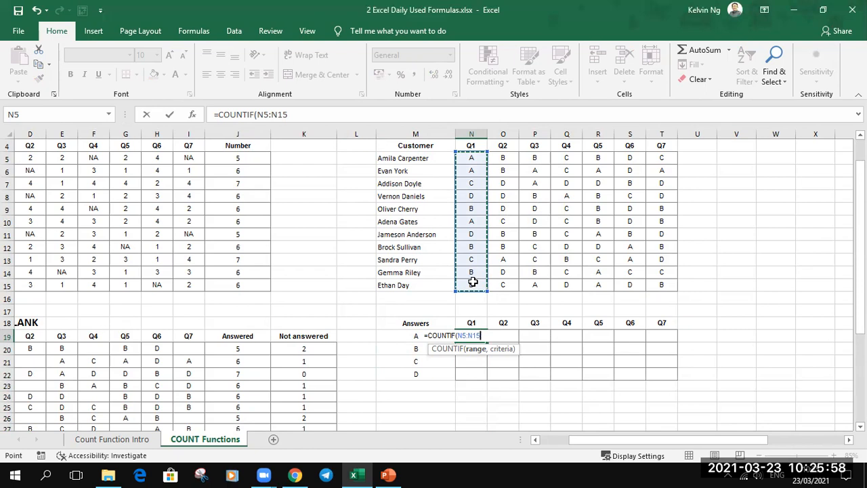
left_click(488, 206)
left_click_drag(480, 162, 474, 286)
mouse_move(482, 236)
left_mouse_down()
mouse_move(476, 269)
mouse_move(476, 232)
left_mouse_up()
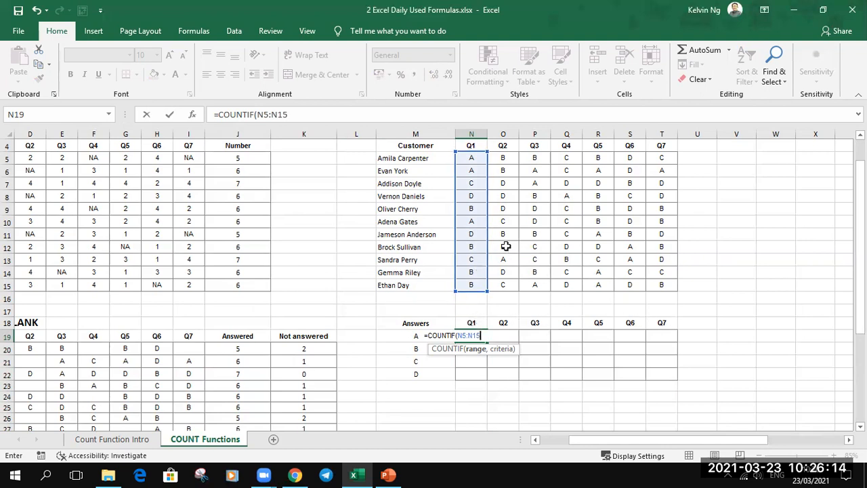
mouse_move(486, 239)
left_mouse_down()
mouse_move(580, 240)
mouse_move(498, 252)
mouse_move(479, 246)
left_mouse_up()
left_click(474, 349)
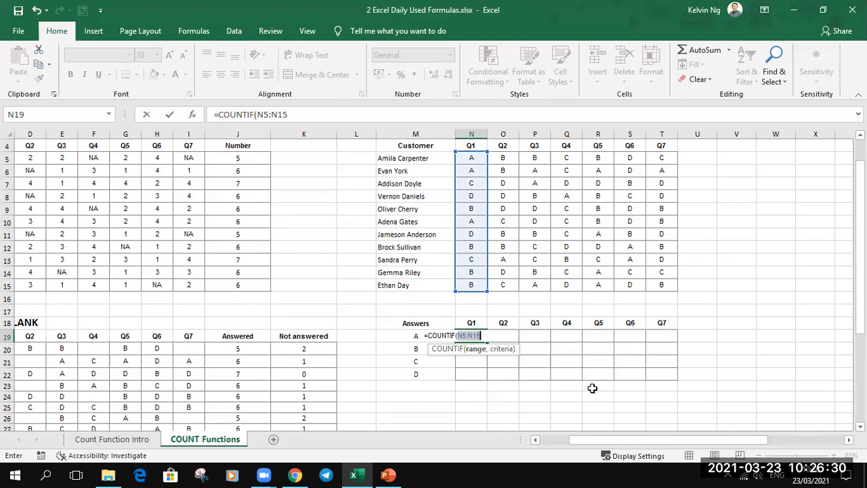
key("F4")
key("F4")
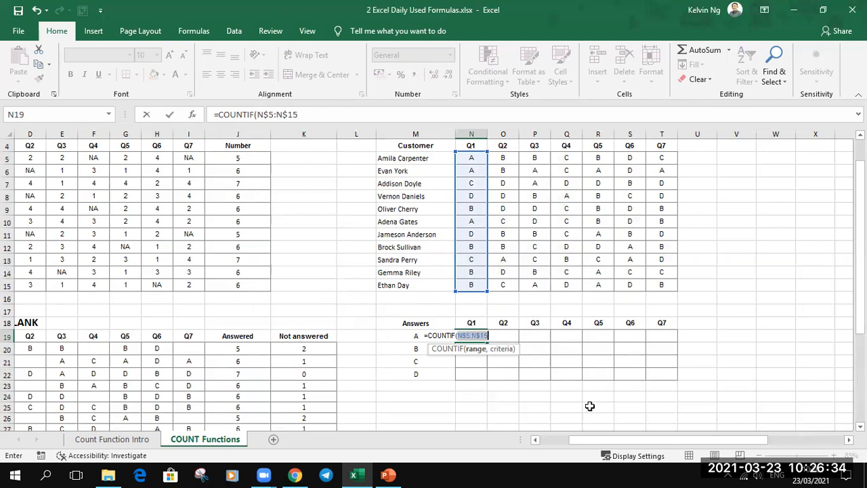
- Set the COUNTIF criterion to the answer label M19 with its column locked as $M19 and complete the formula
left_click(495, 336)
type(",")
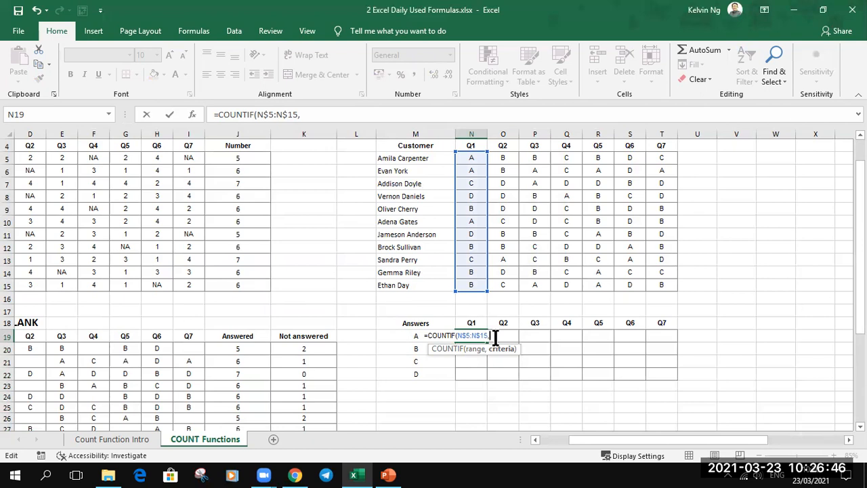
type("\"a")
key("BackSpace")
key("BackSpace")
key("BackSpace")
left_click(392, 336)
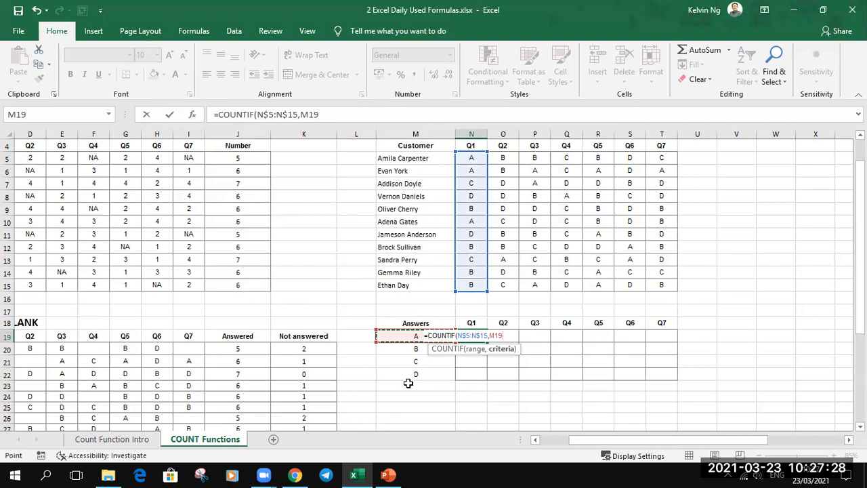
key("F4")
key("F4")
key("F4")
type(")")
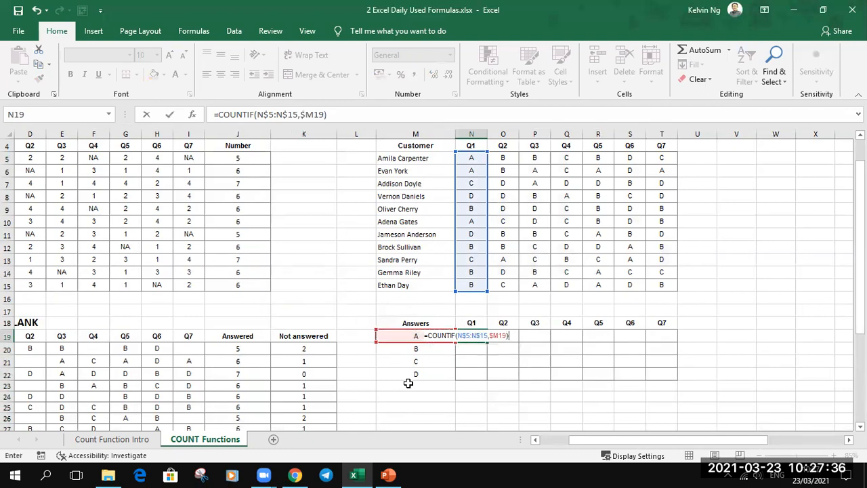
key("Return")
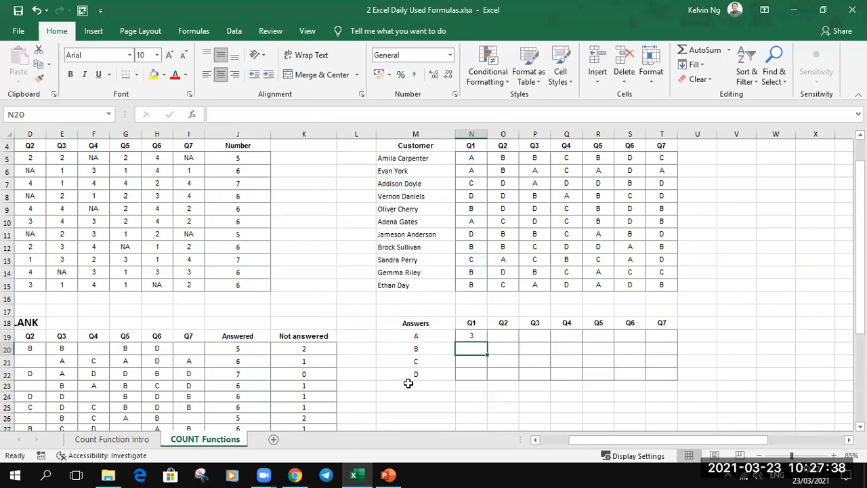
- Fill the COUNTIF formula from N19 across and down through T22 to tally every answer for Q1 to Q7
left_click(480, 337)
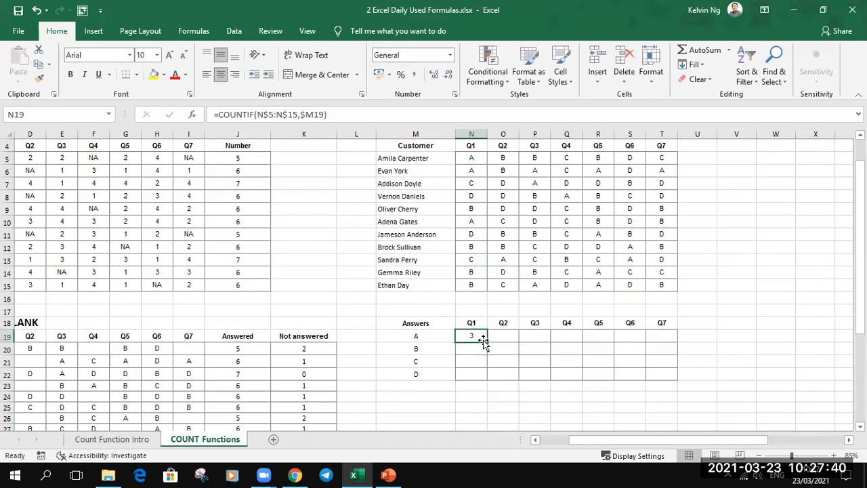
left_click_drag(487, 342, 675, 384)
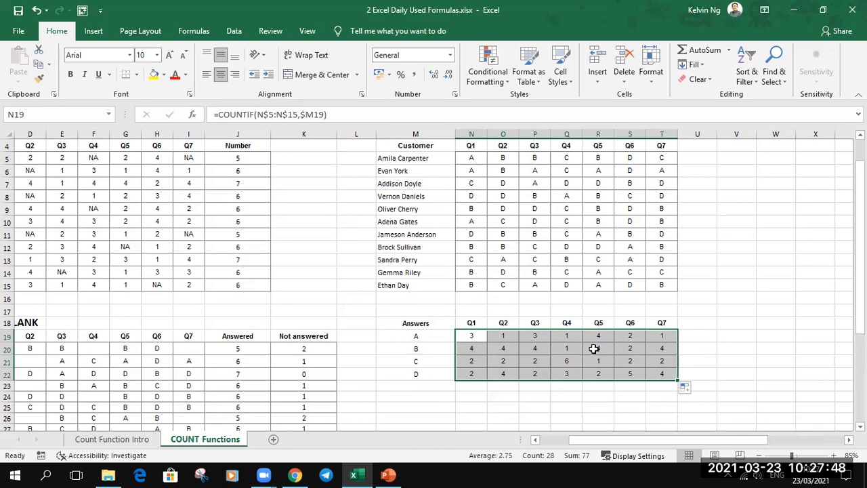
left_click(736, 350)
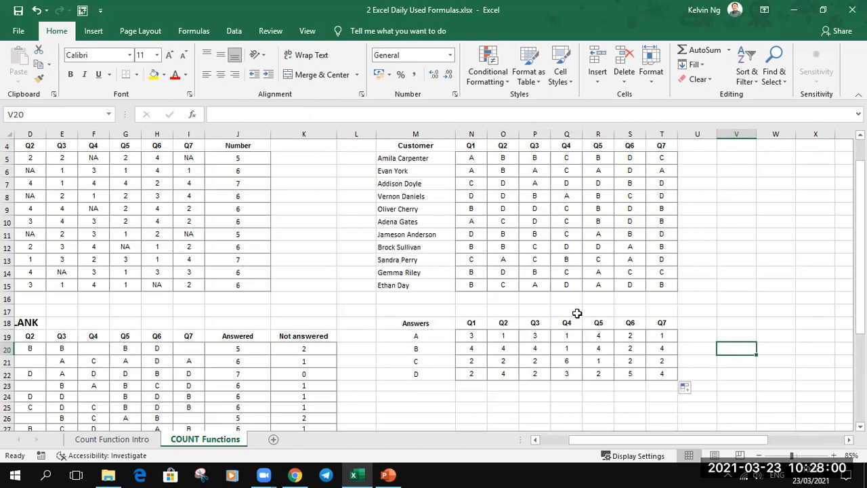
left_click(392, 23)
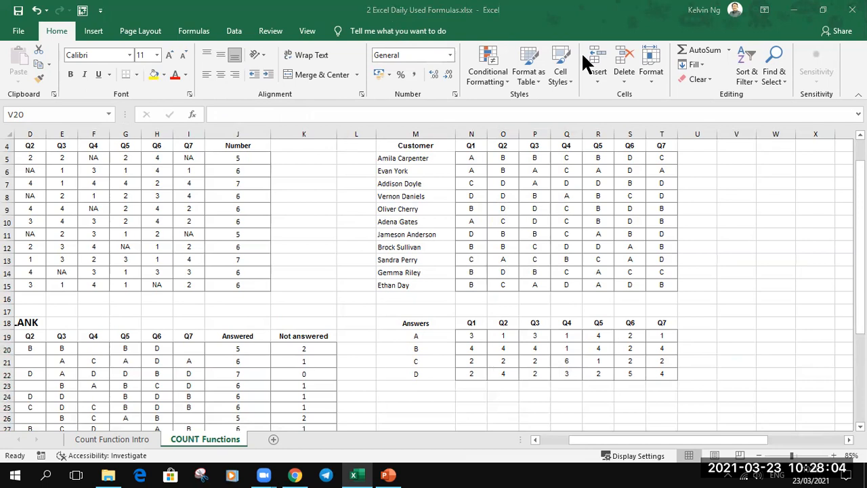